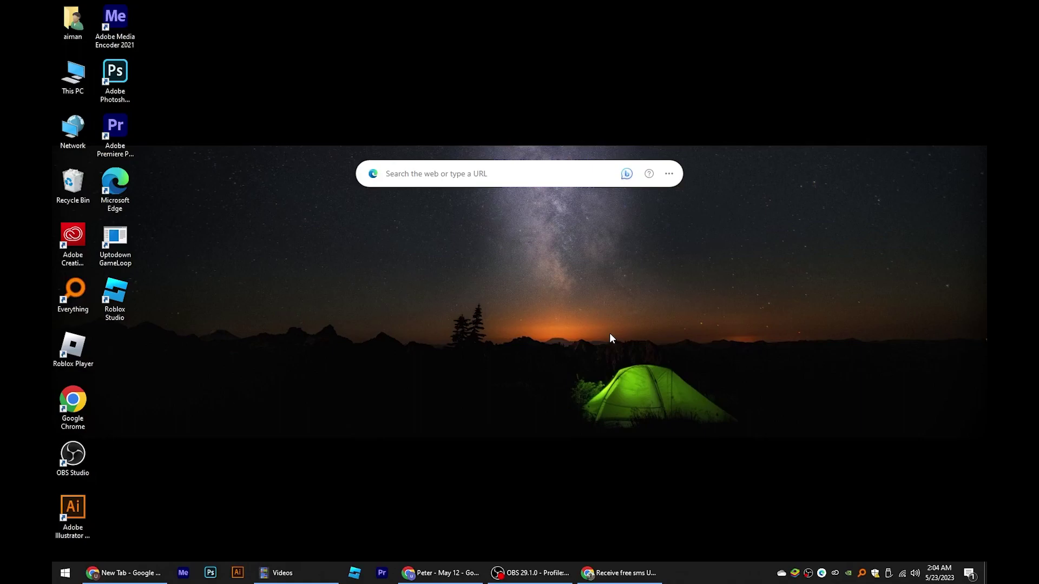
Restore the Chrome window showing a new tab from the taskbar.
{"action": "left_click", "coordinate": [126, 573]}
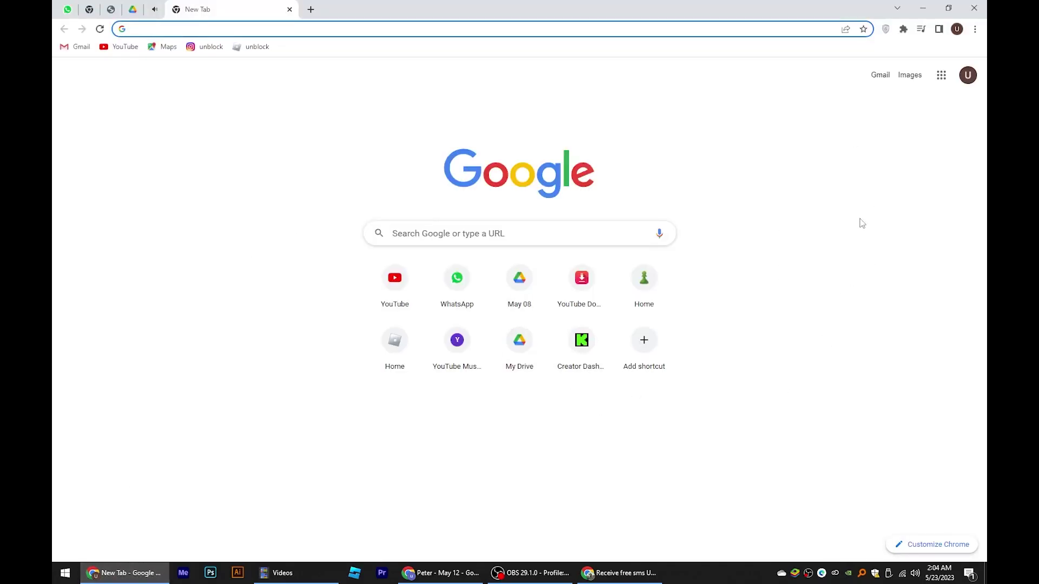
Open Chrome's Settings page from the three-dot menu.
{"action": "left_click", "coordinate": [974, 30]}
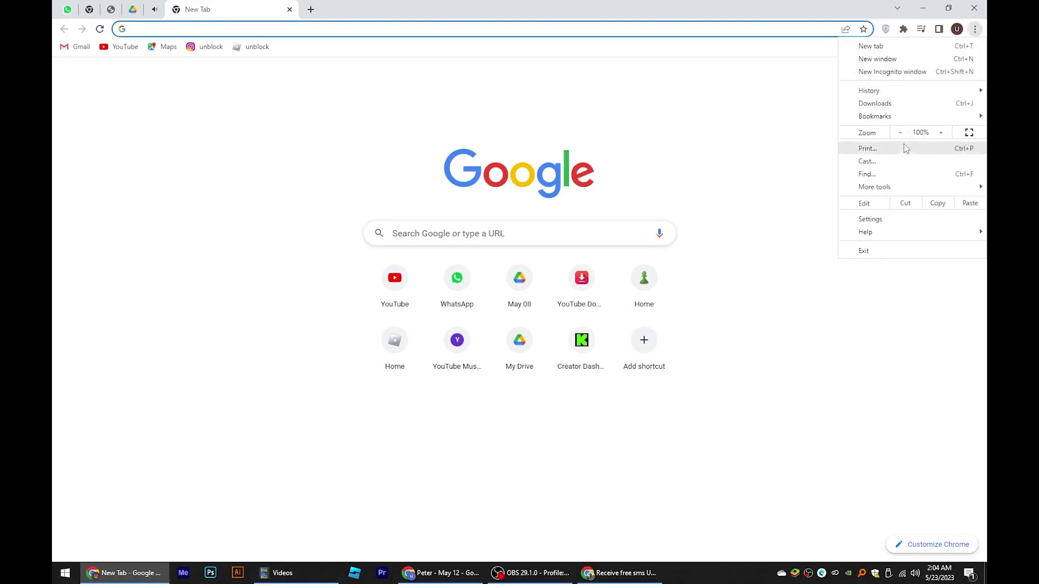
{"action": "left_click", "coordinate": [870, 220]}
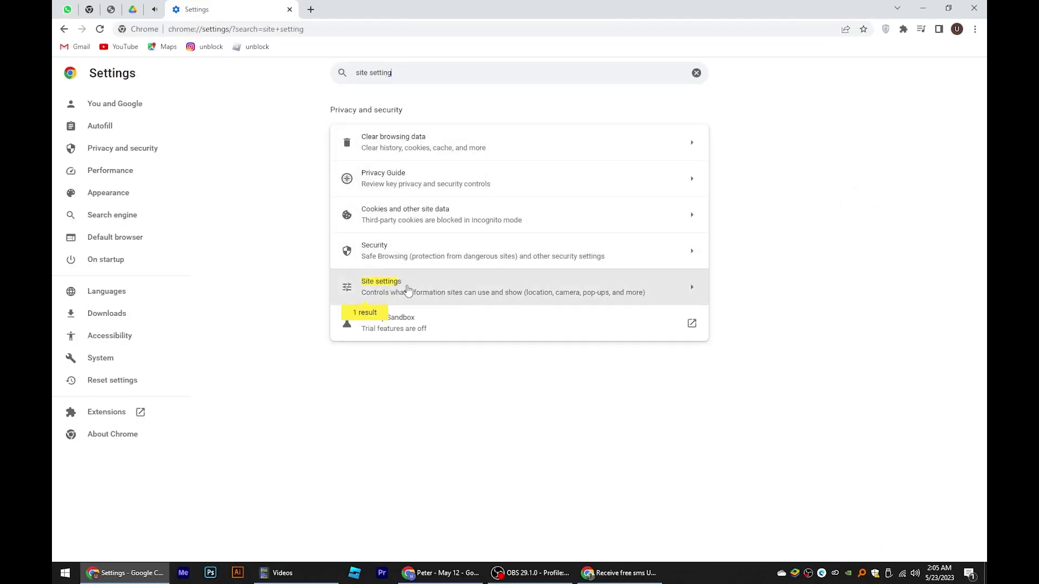
Open Site settings from the 'site setting' search results.
{"action": "left_click", "coordinate": [415, 288]}
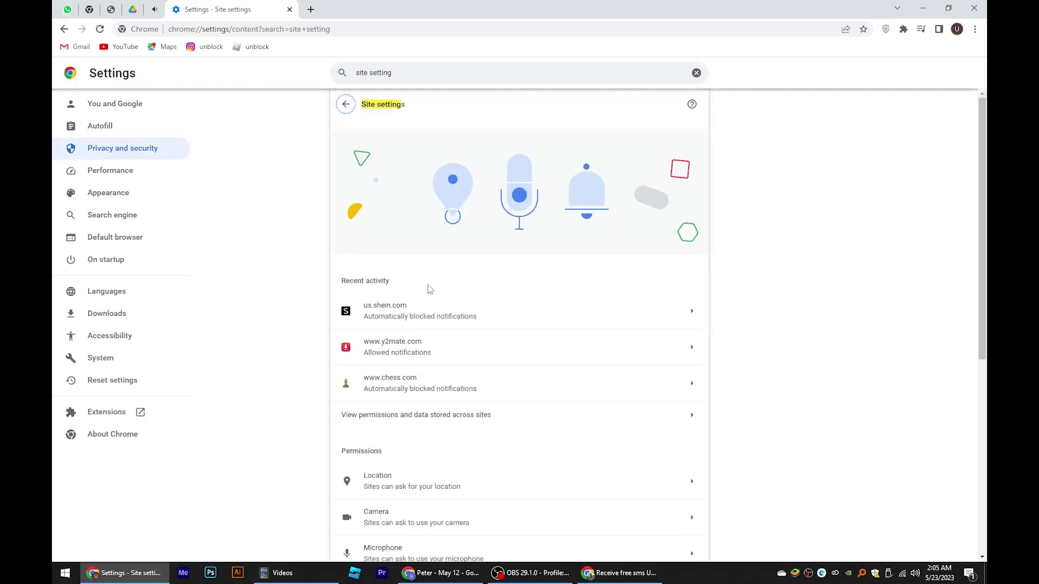
{"action": "scroll", "coordinate": [430, 289], "scroll_direction": "down", "scroll_amount": 2}
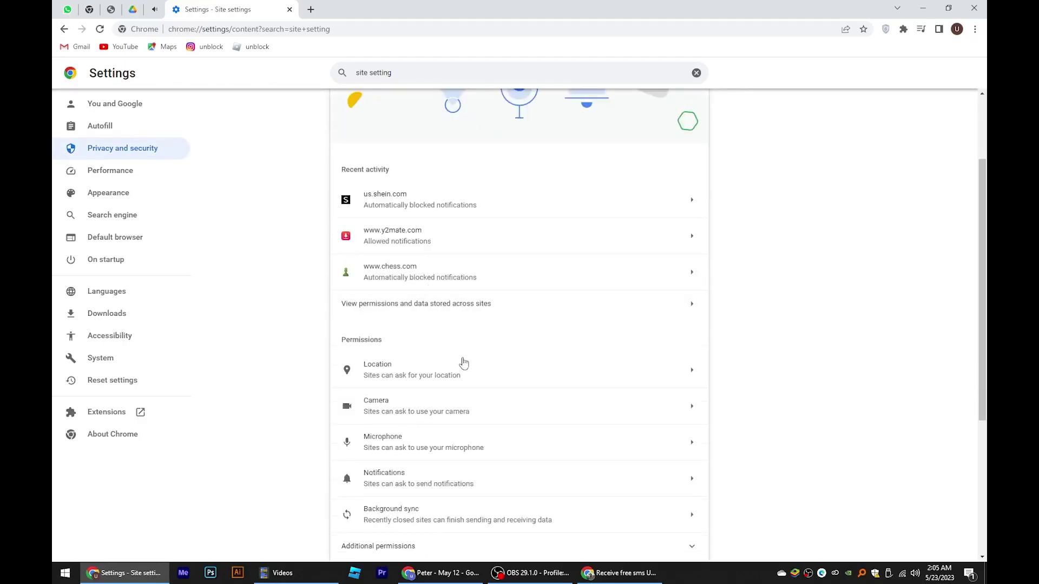
{"action": "left_click", "coordinate": [471, 382]}
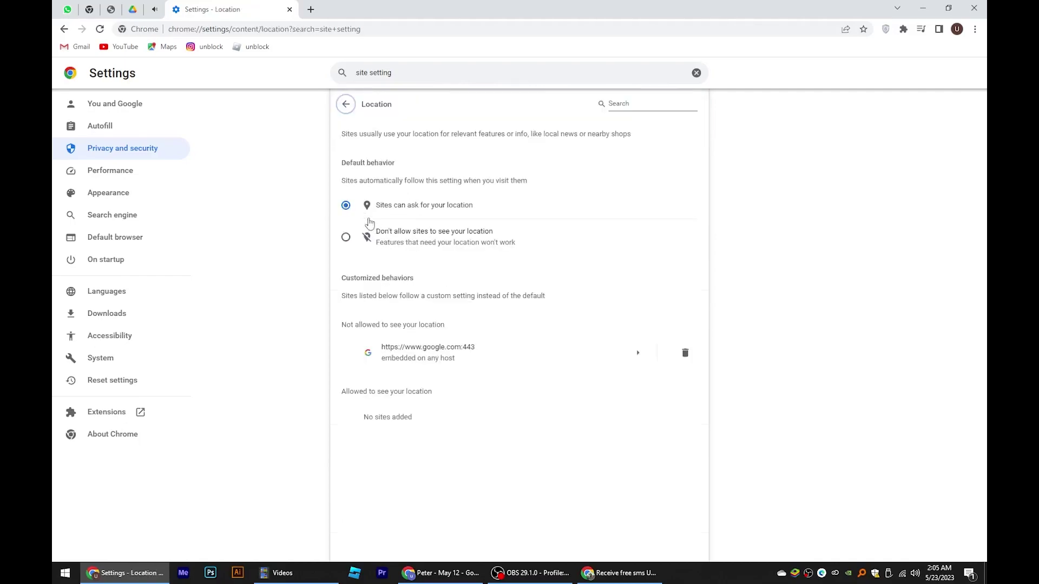
{"action": "left_click", "coordinate": [346, 236]}
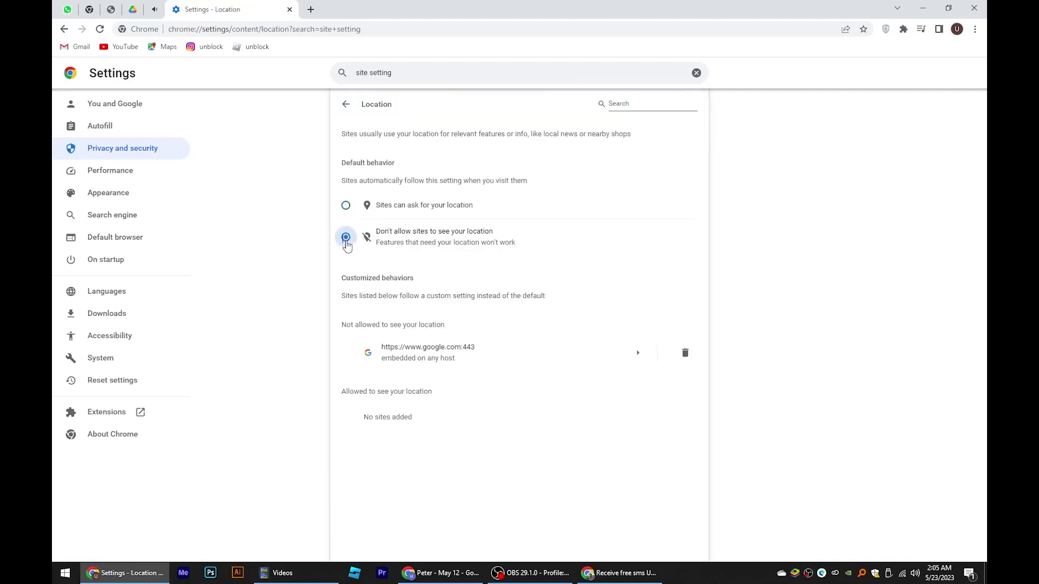
{"action": "left_click", "coordinate": [346, 205]}
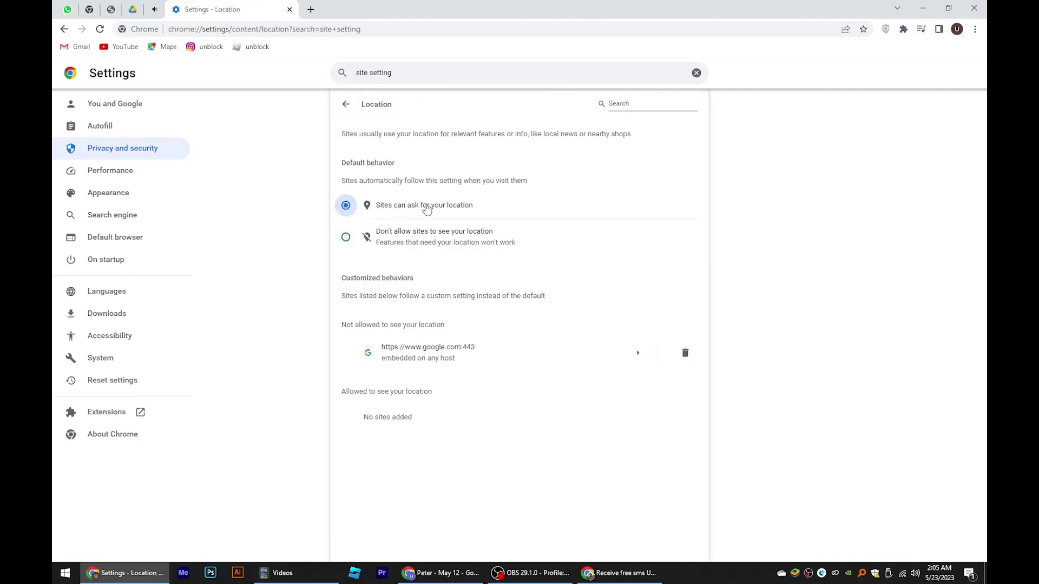